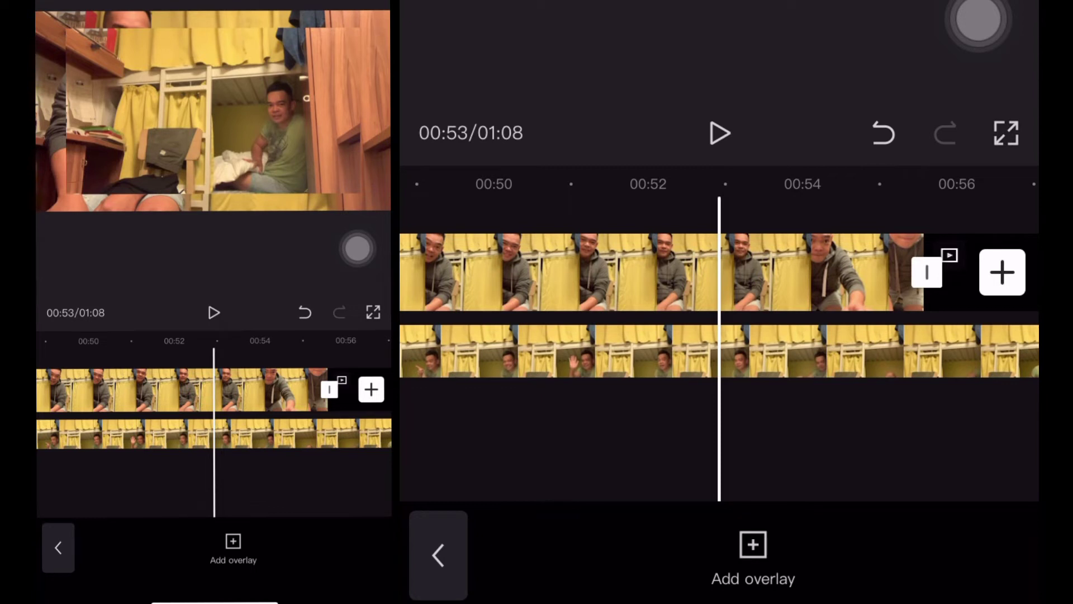
# Select the overlay clip of the man on the bunk and scroll its toolbar to reveal Mask.
pyautogui.click(560, 351)
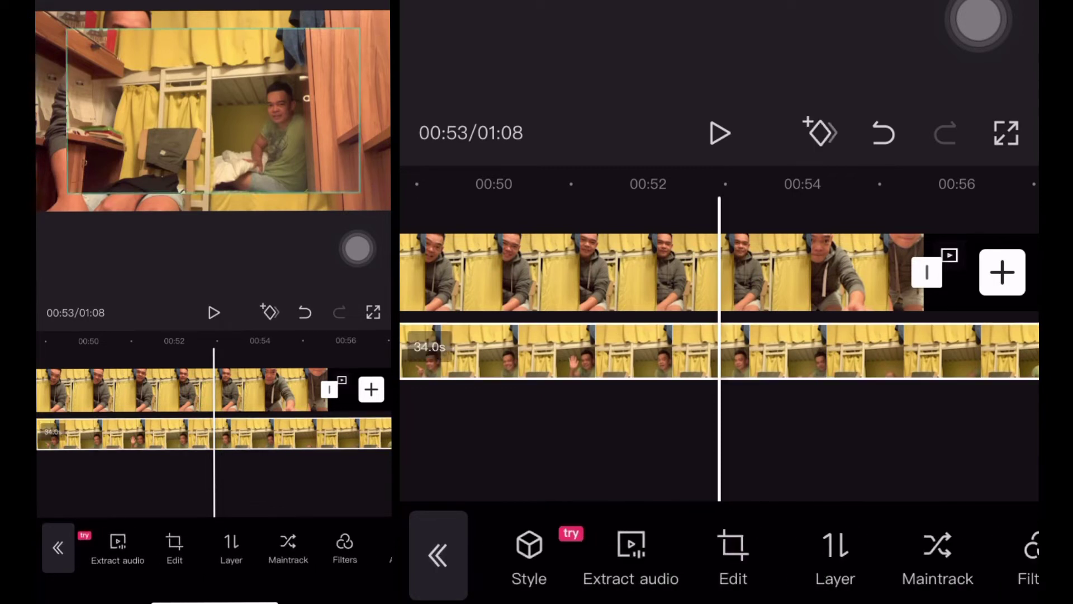
pyautogui.hscroll(10, 724, 556)
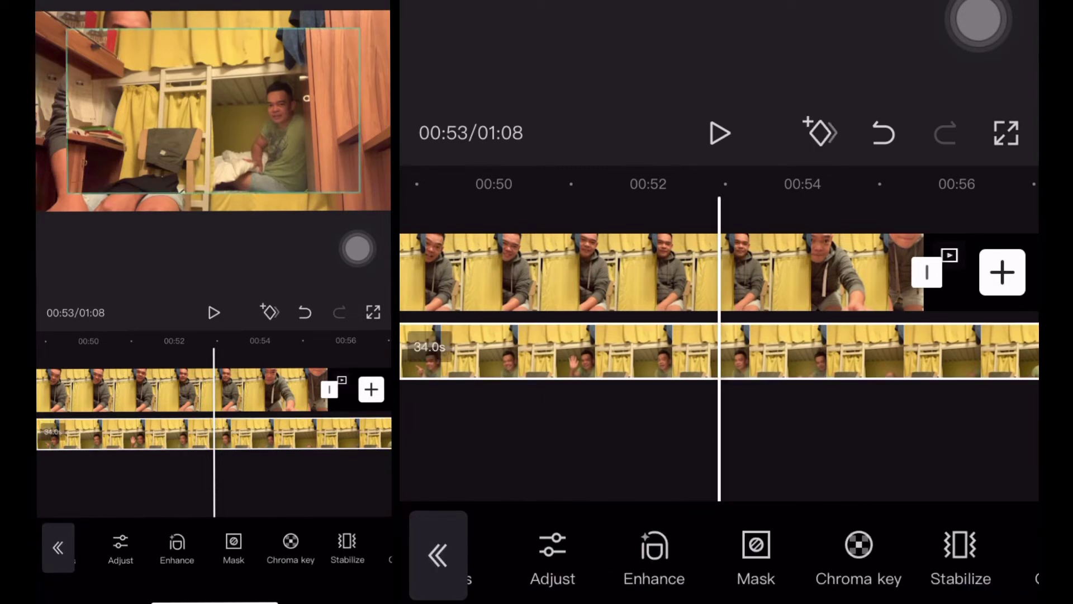
# Apply a Split mask to the overlay, rotated vertical so the hoodie man shows on the left.
pyautogui.click(753, 553)
pyautogui.click(563, 453)
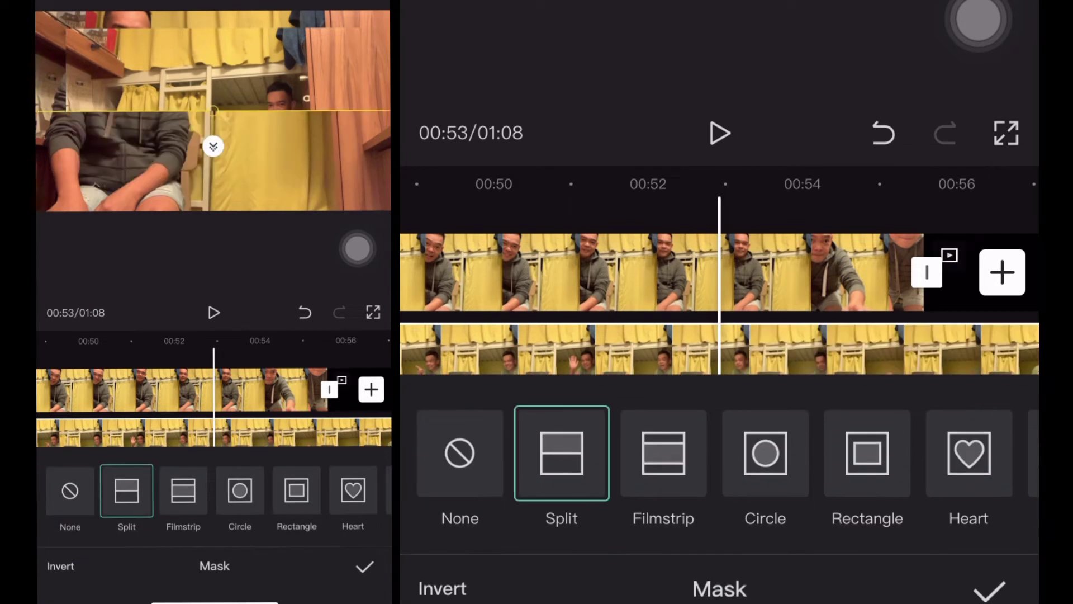
pyautogui.moveTo(214, 146); pyautogui.dragTo(178, 116)
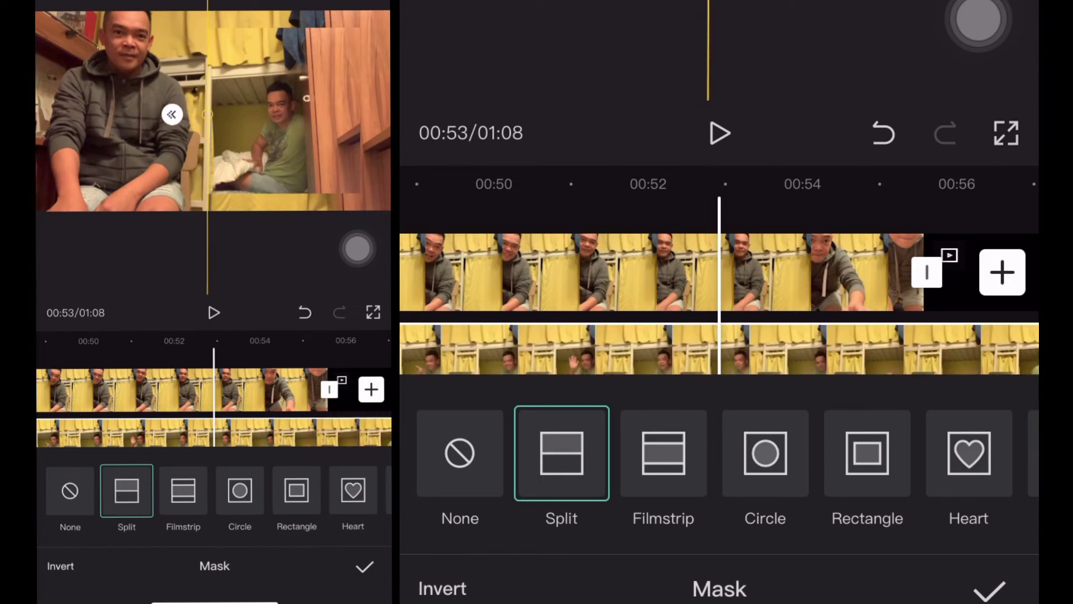
pyautogui.click(365, 566)
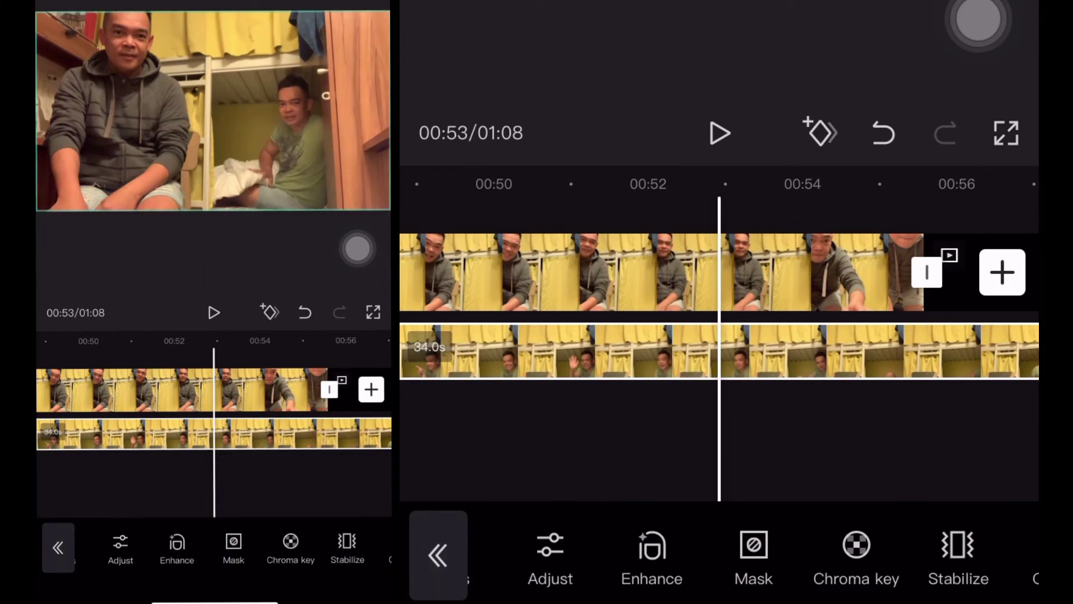
pyautogui.hscroll(5, 721, 554)
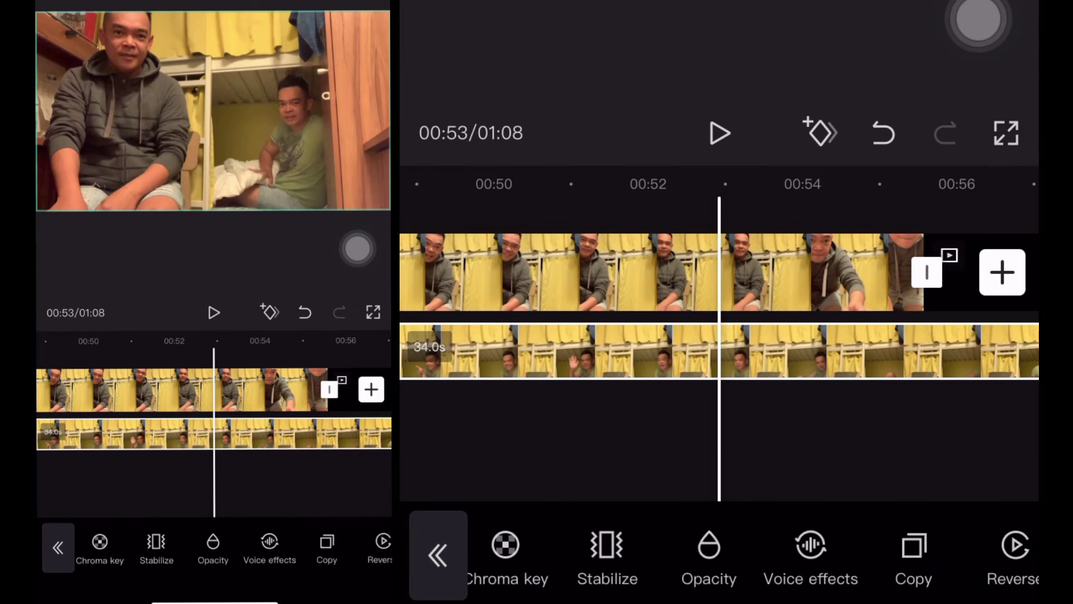
pyautogui.hscroll(-5, 721, 553)
pyautogui.hscroll(-5, 721, 554)
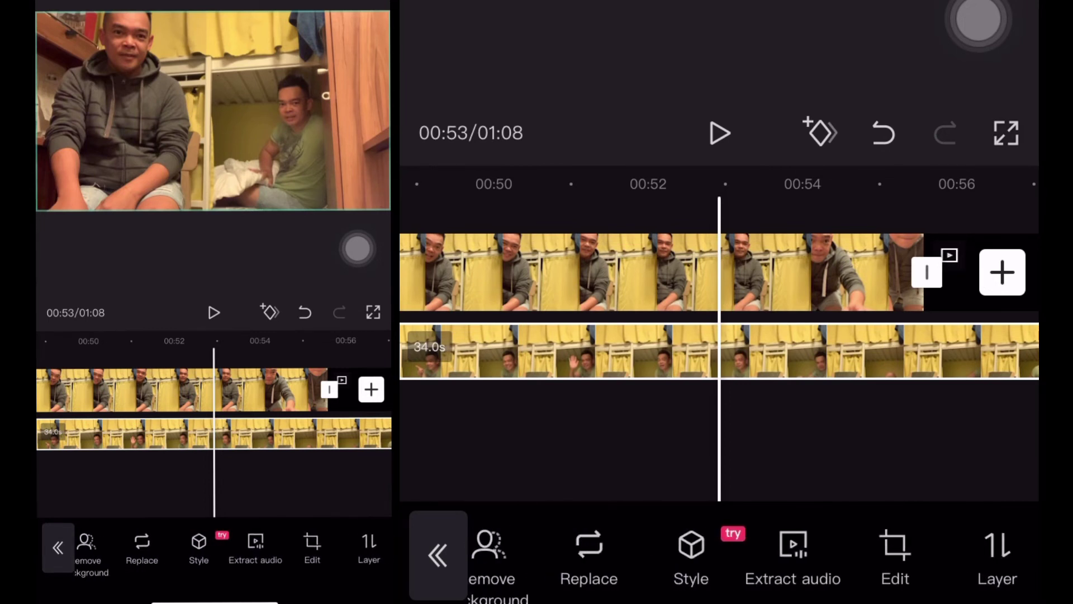